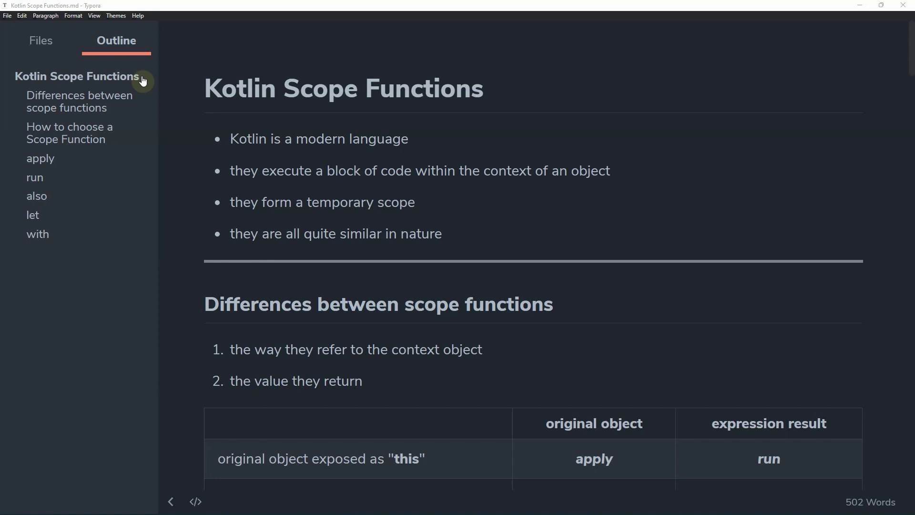
# Step: Jump to the 'Differences between scope functions' section with its this/it comparison table
pyautogui.click(139, 100)
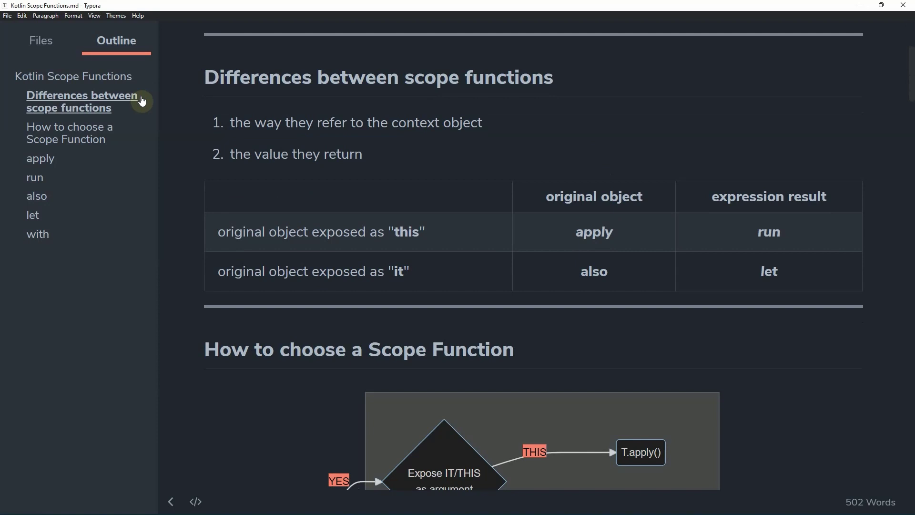
# Step: Jump to the 'How to choose a Scope Function' section showing its decision flowchart
pyautogui.click(122, 130)
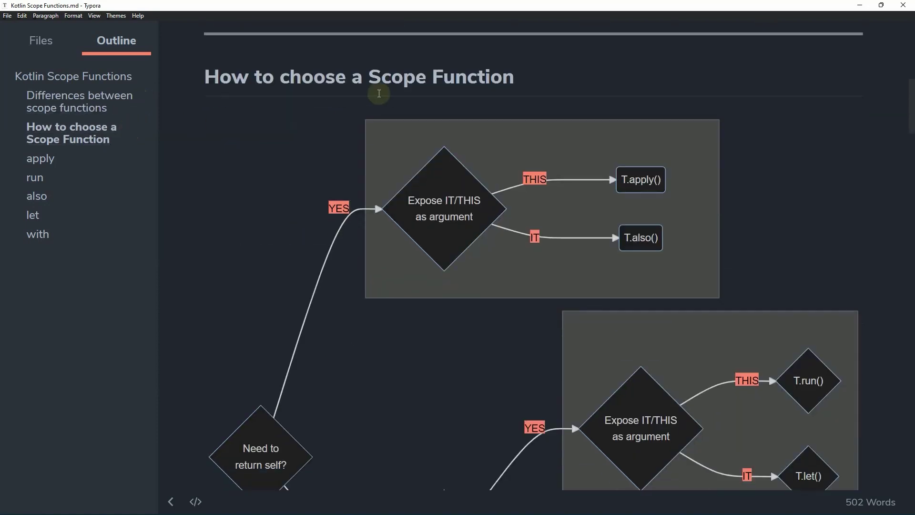
pyautogui.scroll(-2, 530, 81)
pyautogui.scroll(-3, 530, 81)
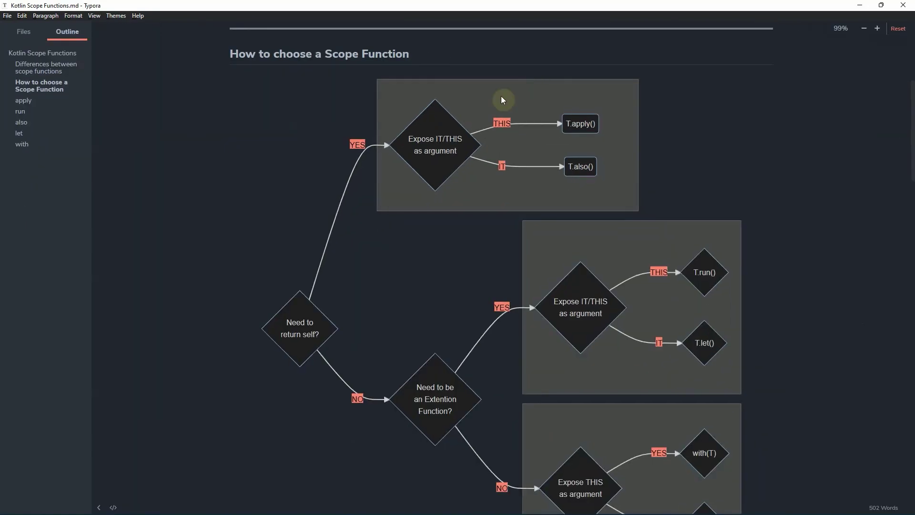
pyautogui.scroll(-1, 325, 133)
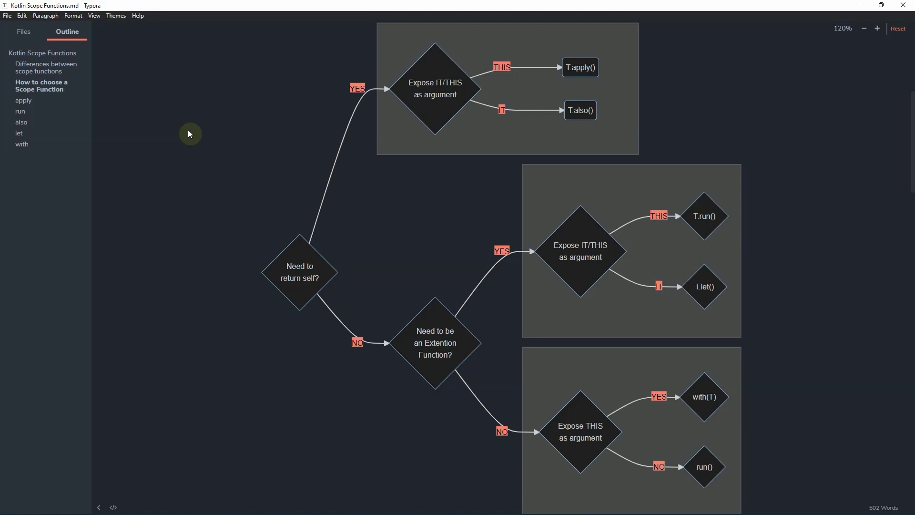
# Step: Zoom the document to 172% so the decision flowchart is readable
pyautogui.hotkey('ctrl', 'shift', '=')
pyautogui.hotkey('ctrl', 'shift', '=')
pyautogui.hotkey('ctrl', 'shift', '=')
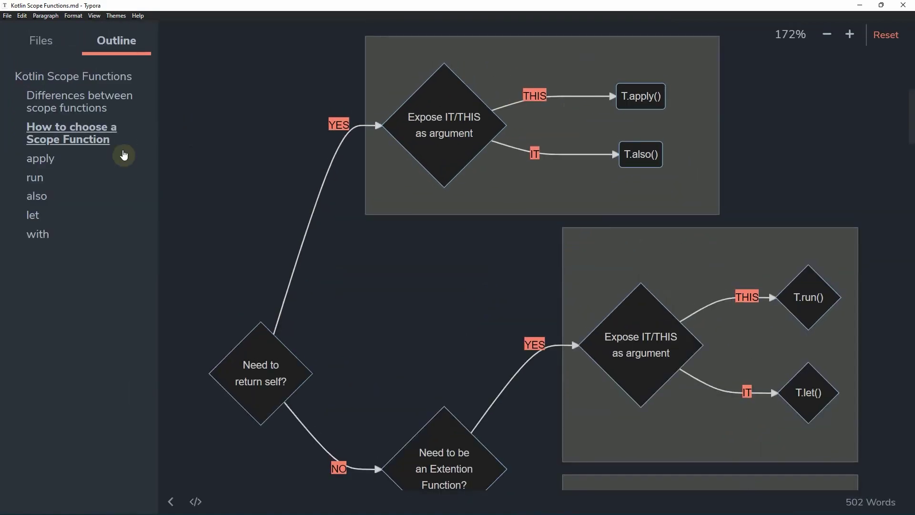
# Step: Jump to the 'apply' section with its bullets and Foo().apply and Intent().apply examples
pyautogui.click(119, 162)
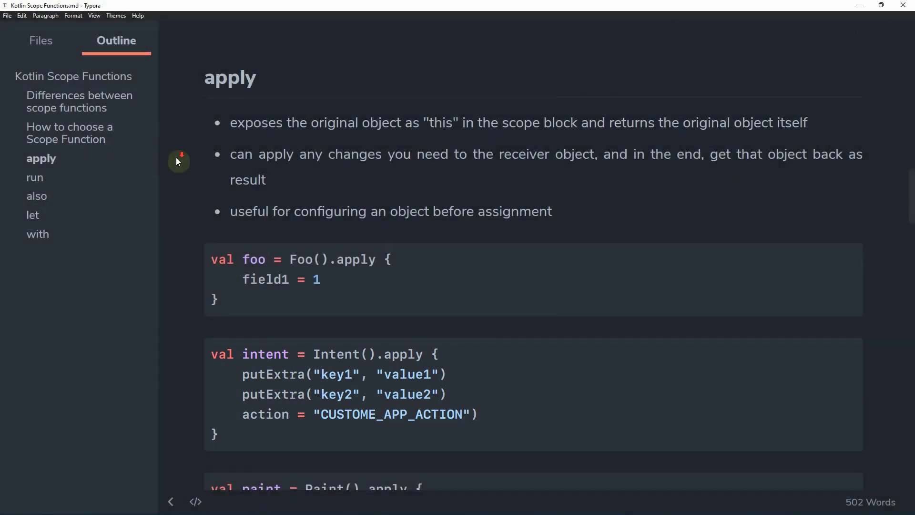
pyautogui.scroll(-1, 175, 161)
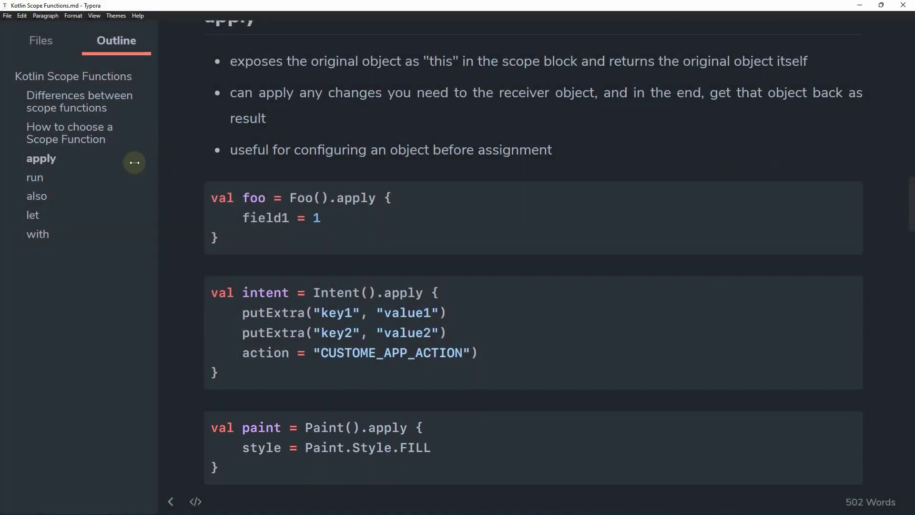
# Step: Jump to the 'run' section with its Foo().run and non-extension run examples
pyautogui.click(100, 177)
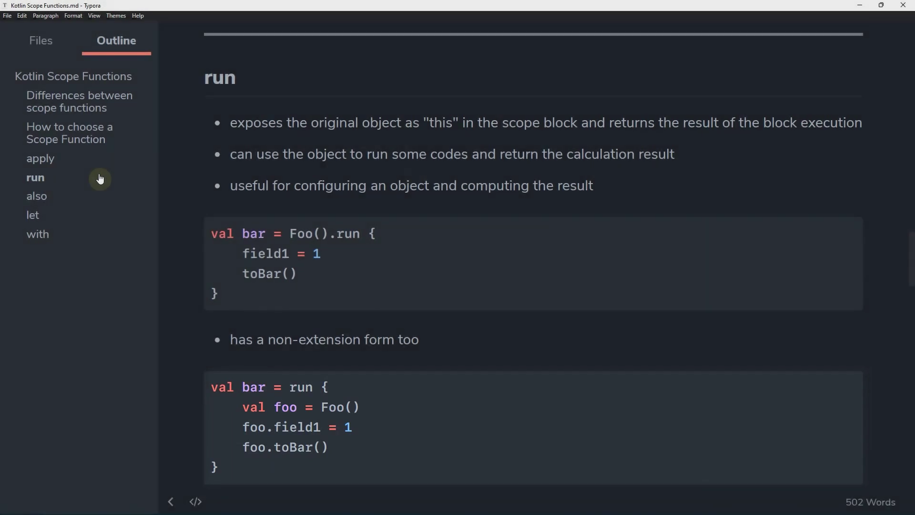
# Step: Jump to the 'also' section with its explanation and code examples
pyautogui.click(91, 203)
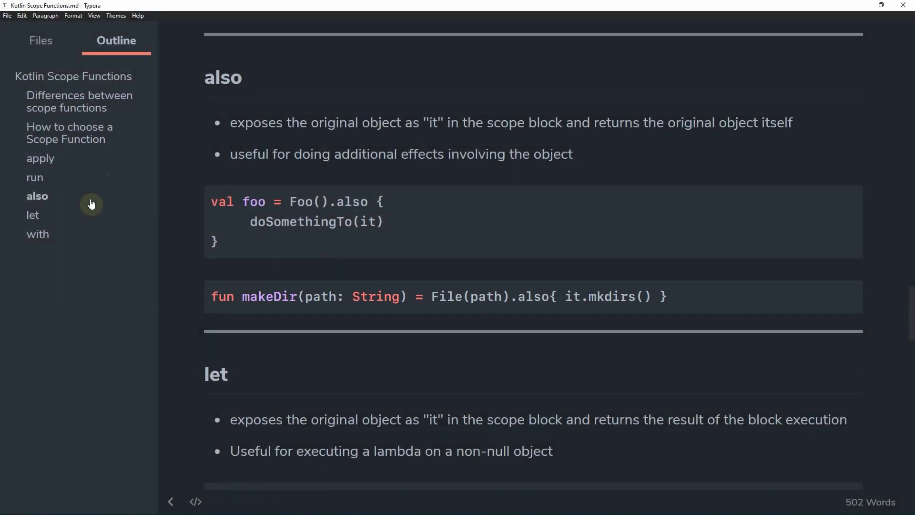
# Step: Jump to the 'let' section with its getFoo()?.let and listOfIntToString examples
pyautogui.click(80, 219)
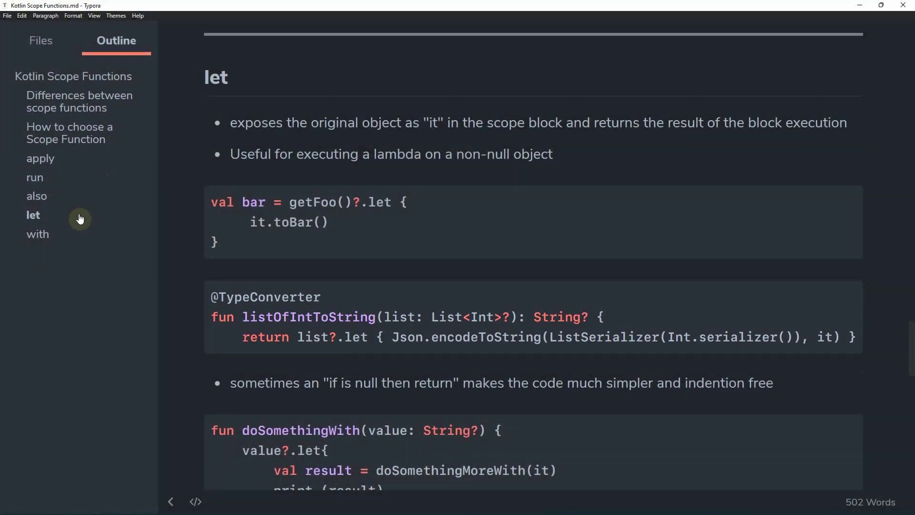
pyautogui.scroll(-3, 178, 228)
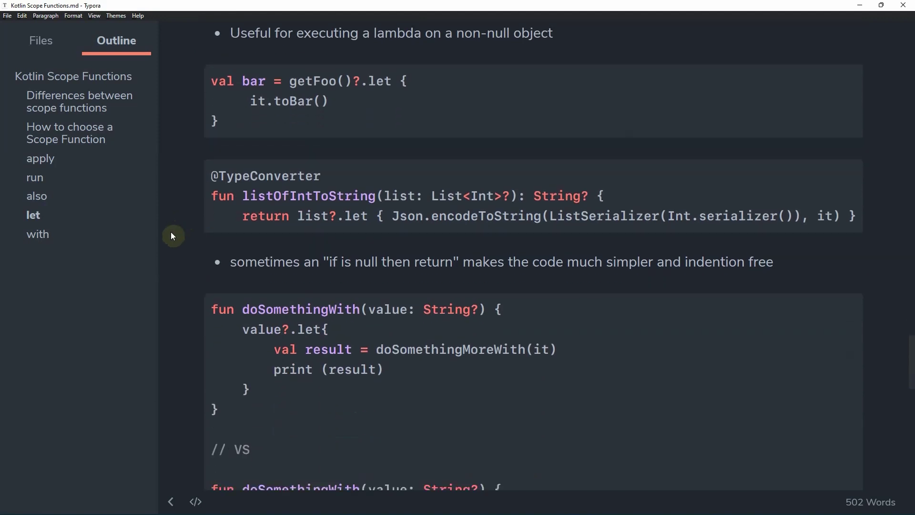
pyautogui.scroll(-1, 173, 233)
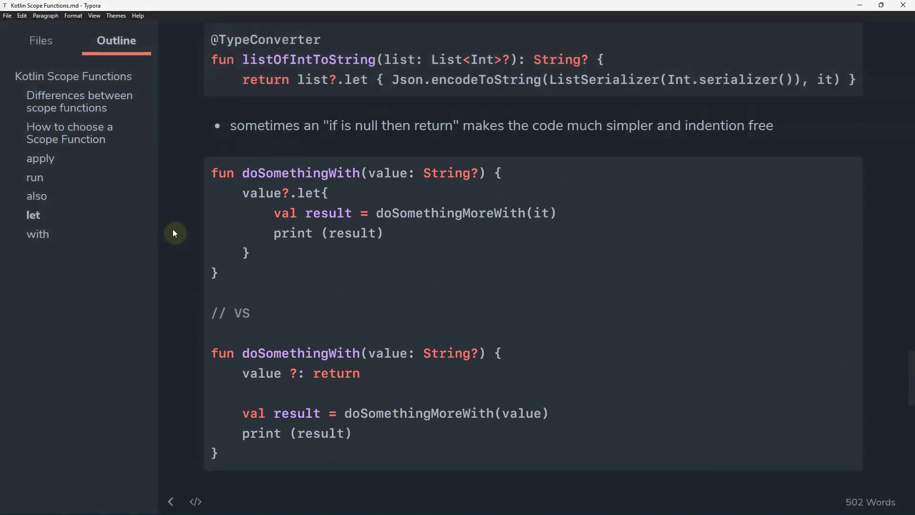
pyautogui.scroll(-3, 172, 233)
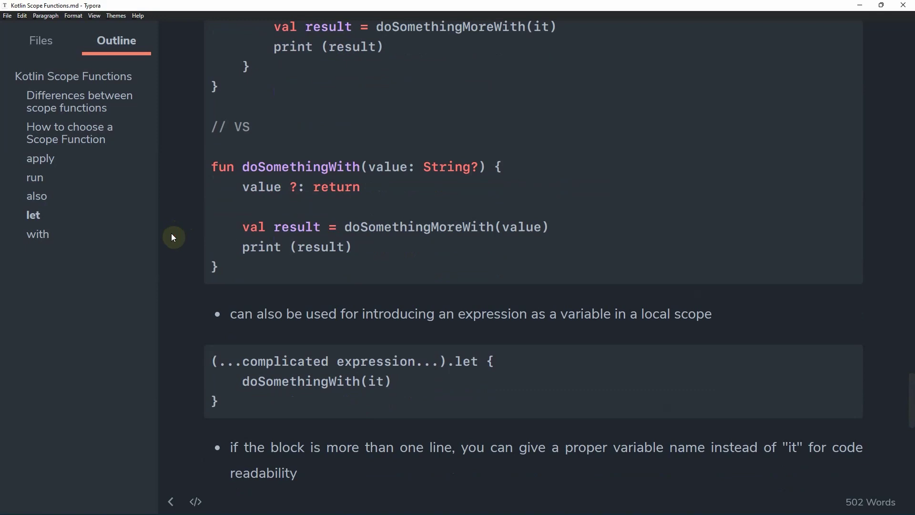
# Step: Jump to the 'with' section with its explanation and binding code example
pyautogui.click(107, 237)
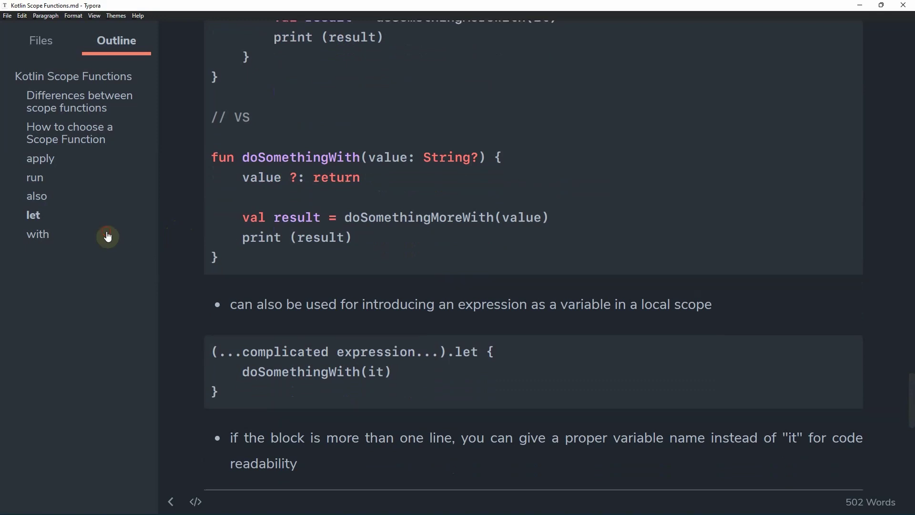